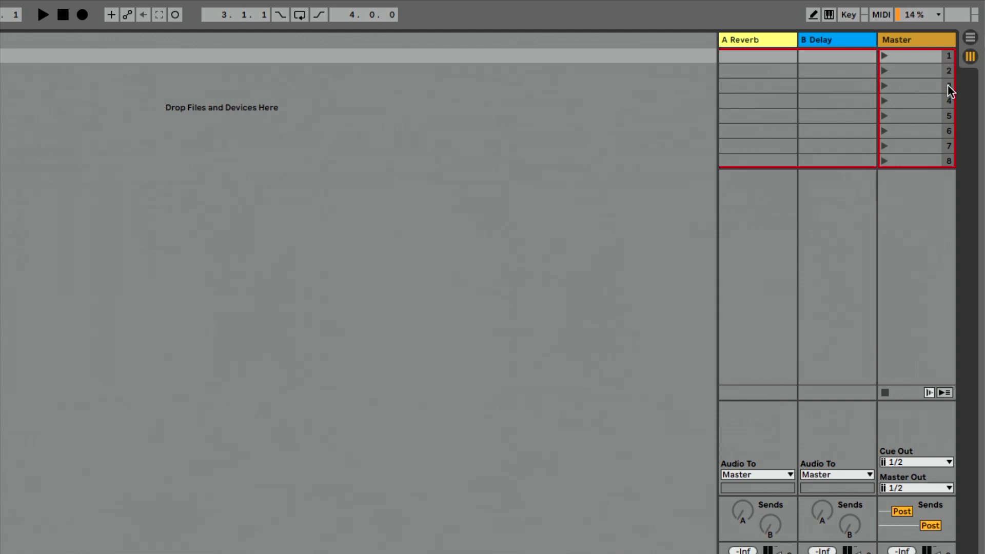
# Name scene 1 'A Section' and scene 2 'B Section'.
pyautogui.click(921, 57)
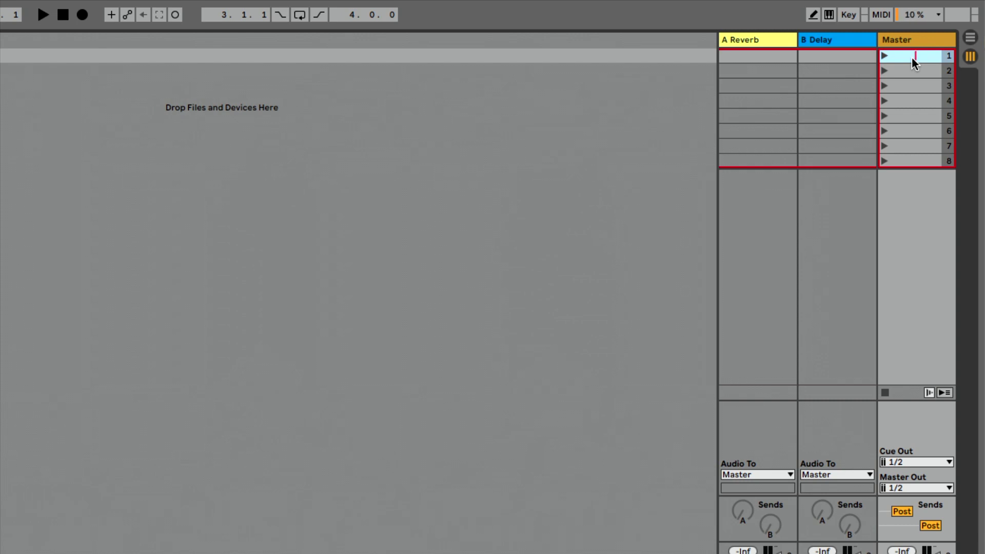
pyautogui.write('A Section')
pyautogui.press('Tab')
pyautogui.write('B Section')
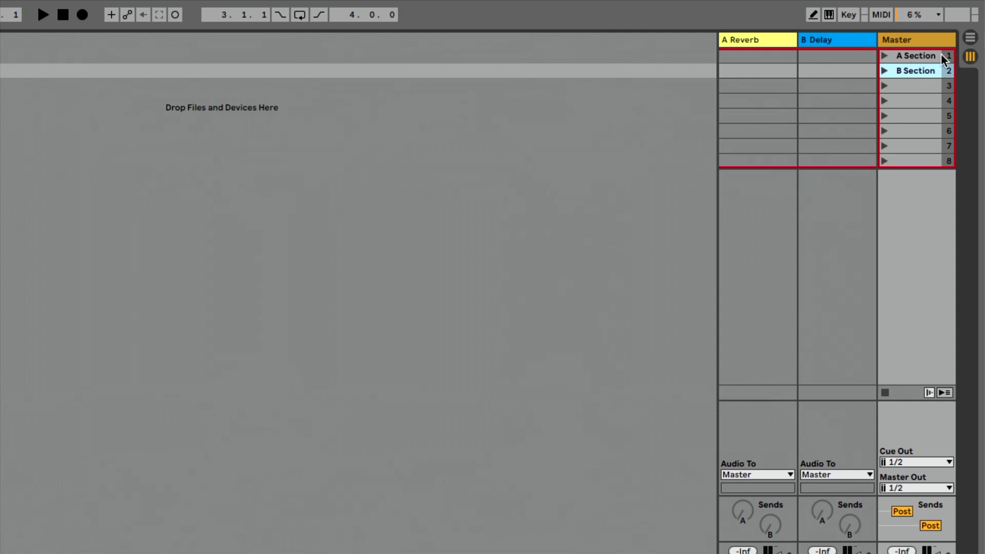
pyautogui.press('Return')
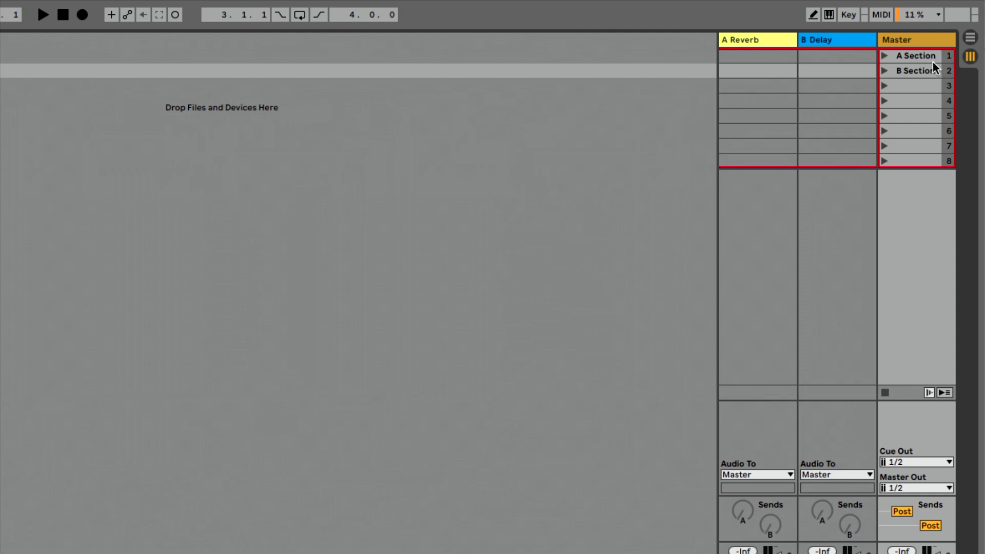
# Drag the A Section scene down to slot 5 and back to the top slot.
pyautogui.click(942, 57)
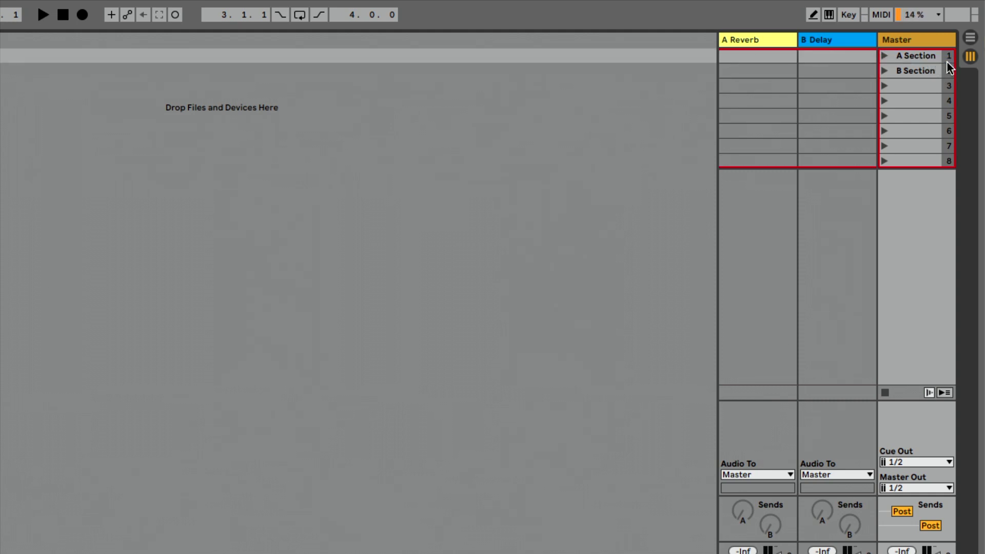
pyautogui.click(935, 59)
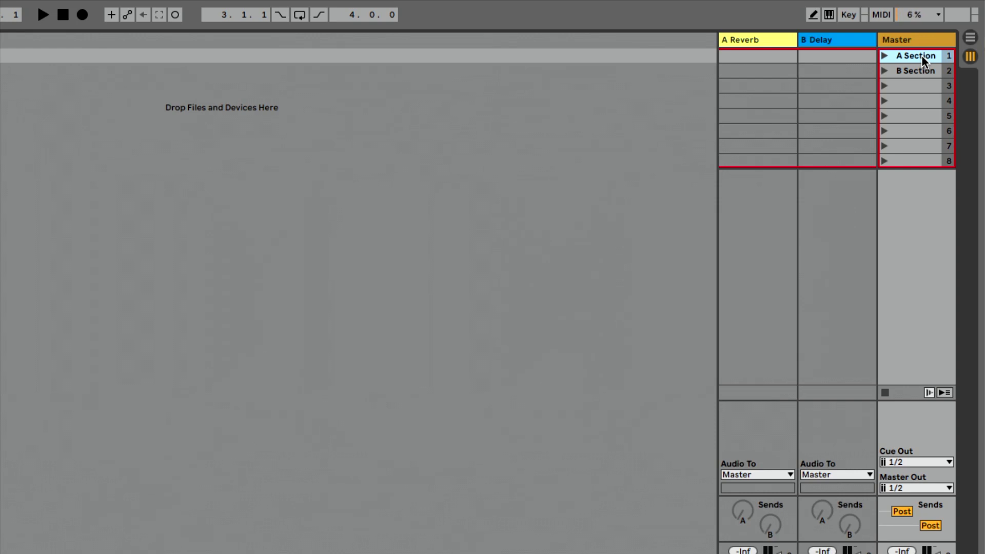
pyautogui.moveTo(922, 57); pyautogui.dragTo(921, 126)
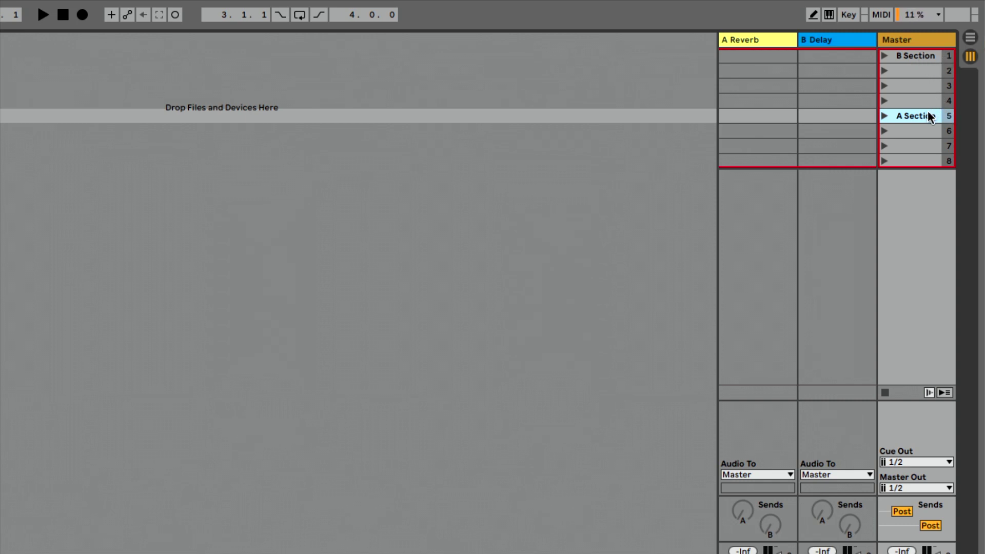
pyautogui.moveTo(931, 115); pyautogui.dragTo(922, 53)
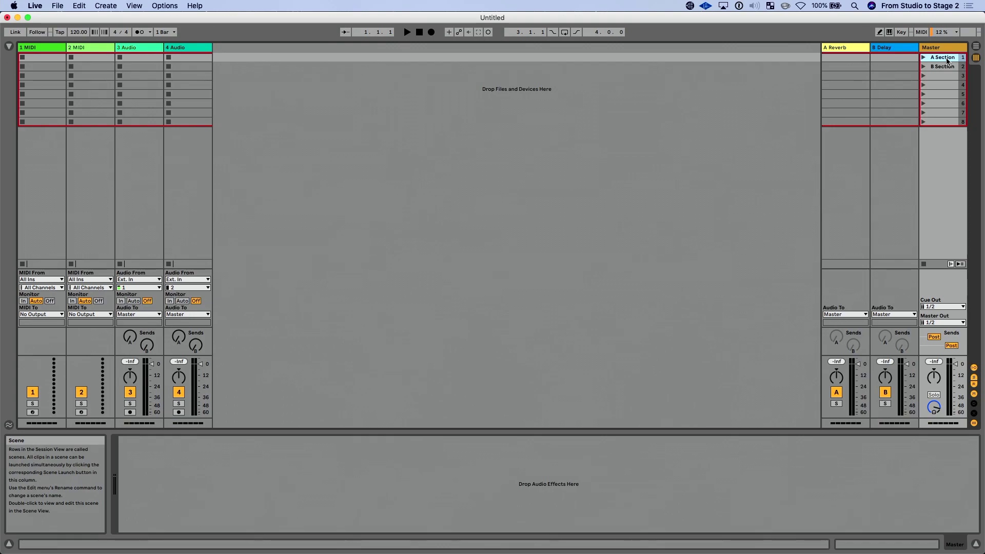
# Open the A Section scene's settings and colour it orange.
pyautogui.doubleClick(947, 61)
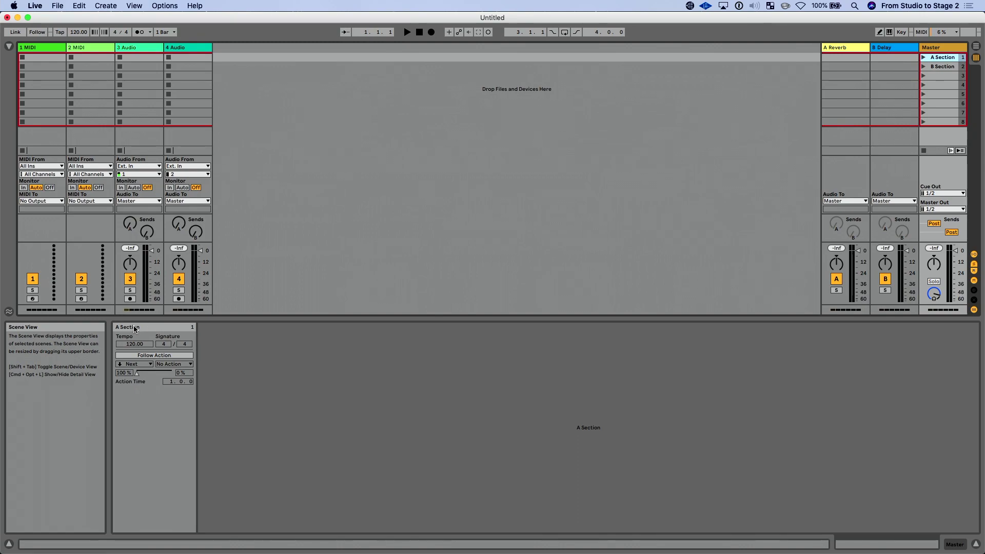
pyautogui.rightClick(167, 329)
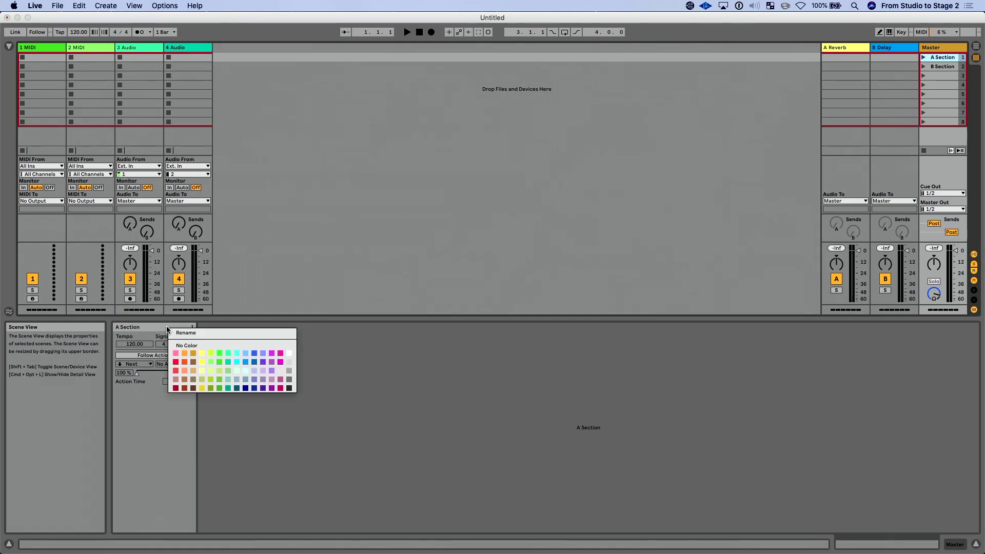
pyautogui.click(185, 353)
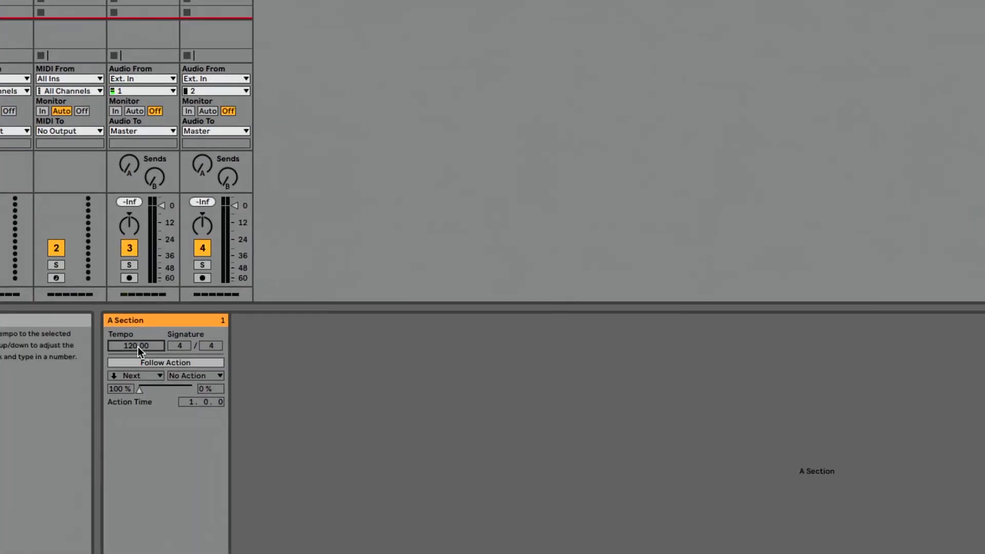
# Give the A Section scene an 85 BPM tempo and a 2/4 time signature.
pyautogui.write('5')
pyautogui.press('Return')
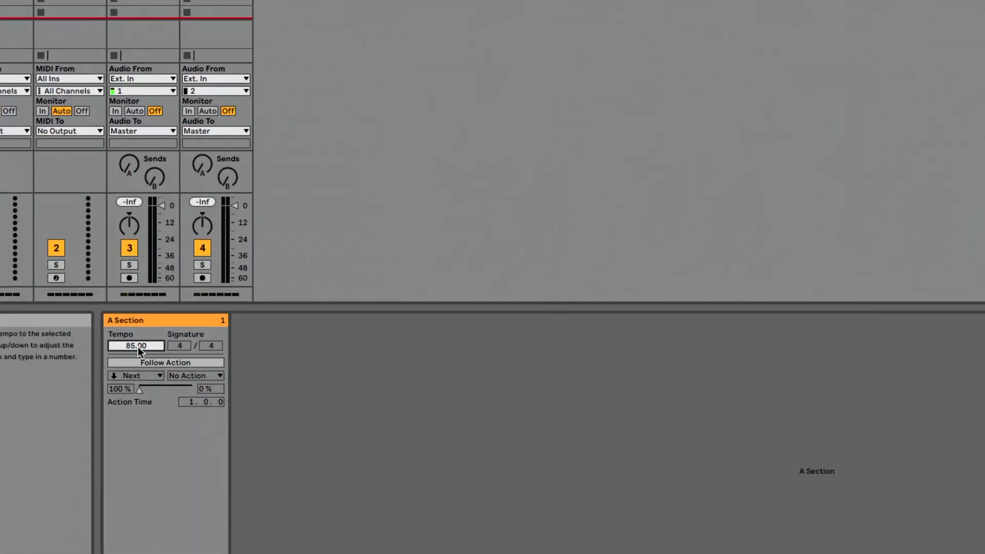
pyautogui.click(179, 347)
pyautogui.write('4')
pyautogui.write('2')
pyautogui.click(212, 349)
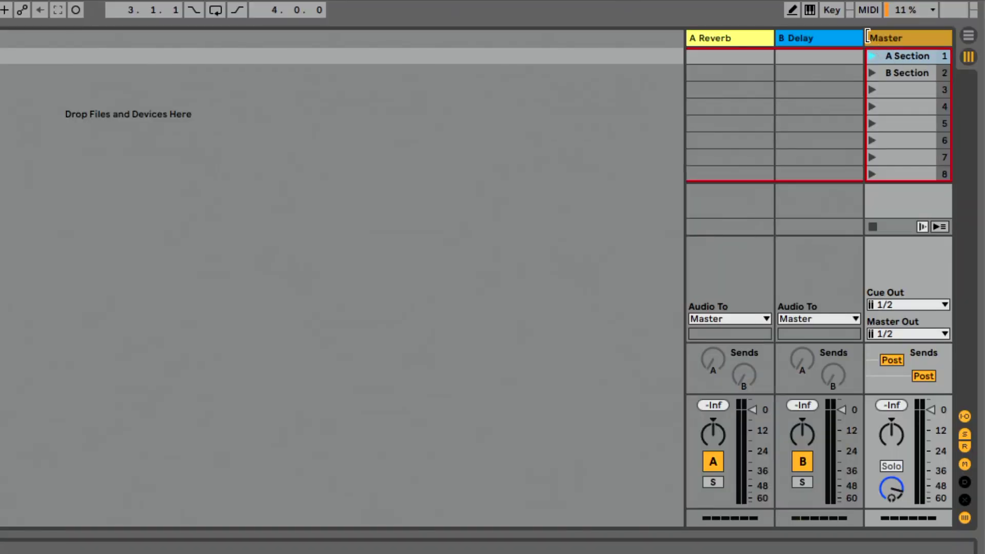
# Widen the Master column and set B Section to 115 BPM in 3/4 time.
pyautogui.moveTo(867, 36); pyautogui.dragTo(777, 37)
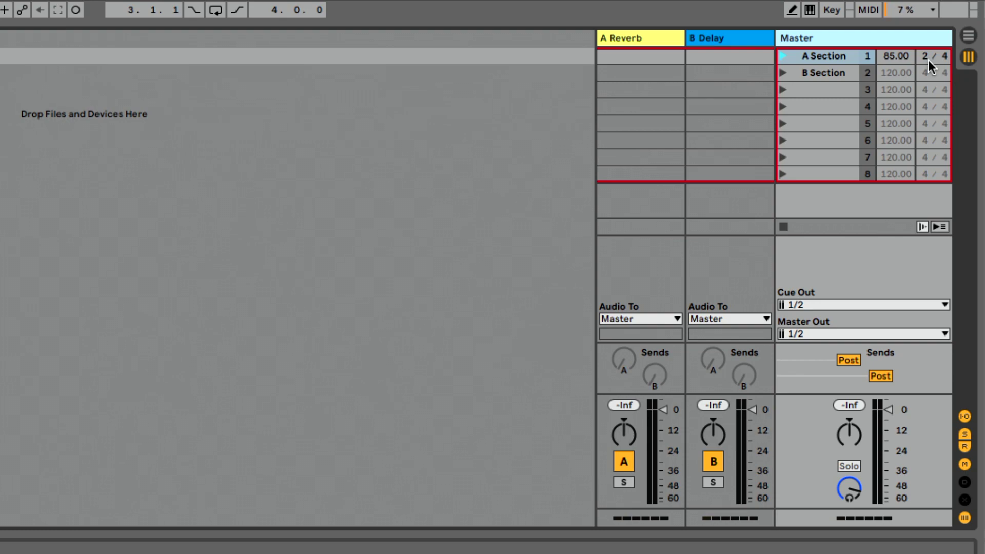
pyautogui.click(894, 69)
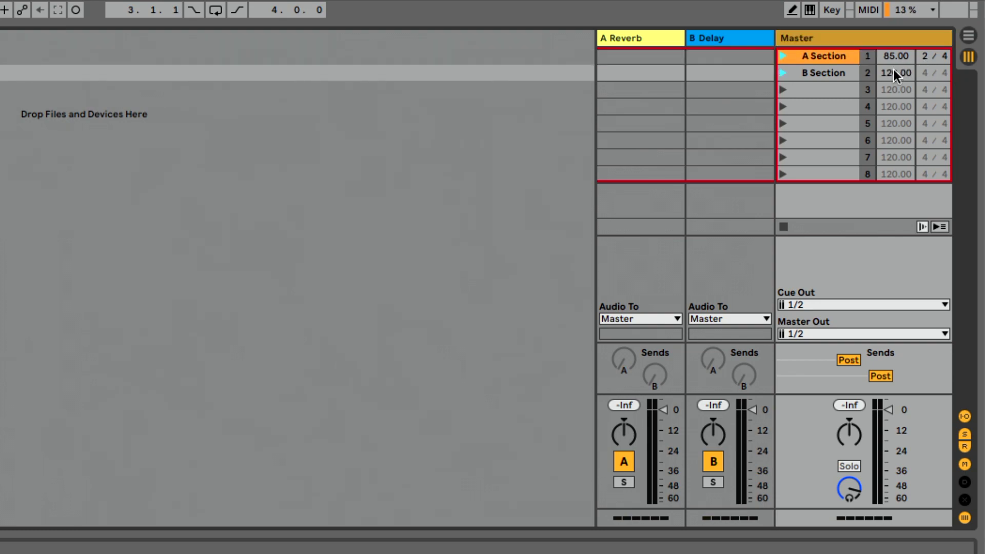
pyautogui.scroll(-1, 894, 69)
pyautogui.click(924, 70)
pyautogui.write('3')
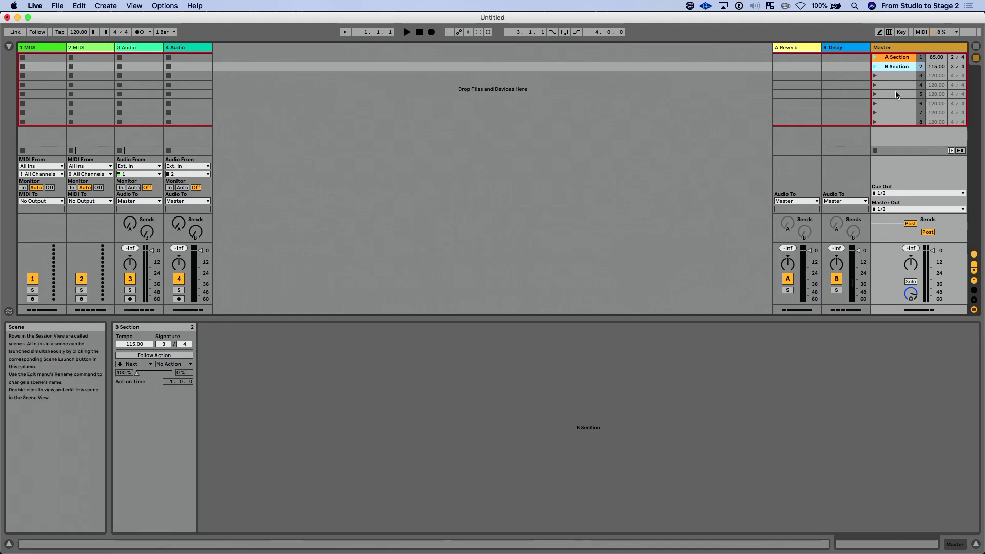
# Narrow the Master column again and select the A Section scene.
pyautogui.moveTo(871, 47); pyautogui.dragTo(922, 44)
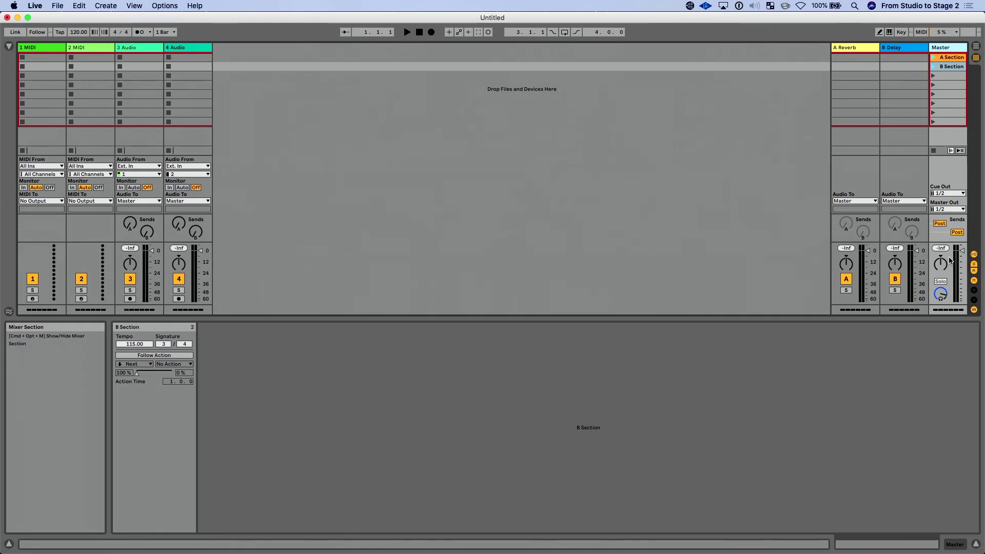
pyautogui.click(948, 60)
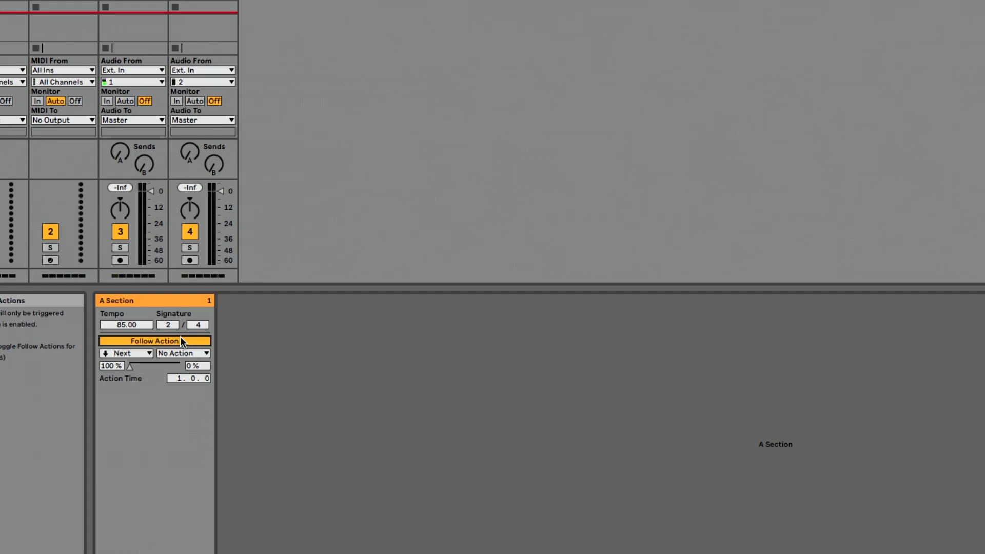
# Keep Next as A Section's follow action, then launch the scene and stop playback.
pyautogui.click(139, 353)
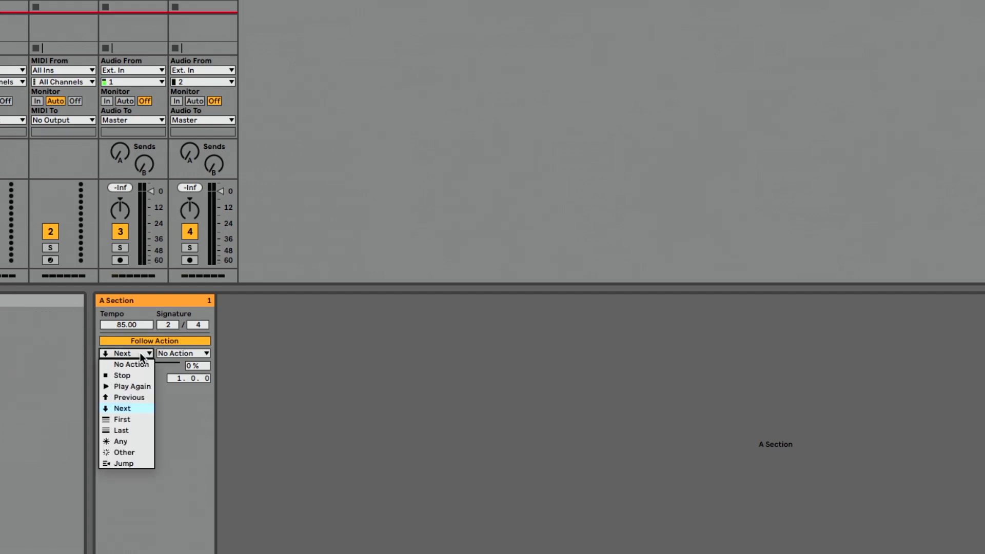
pyautogui.click(140, 353)
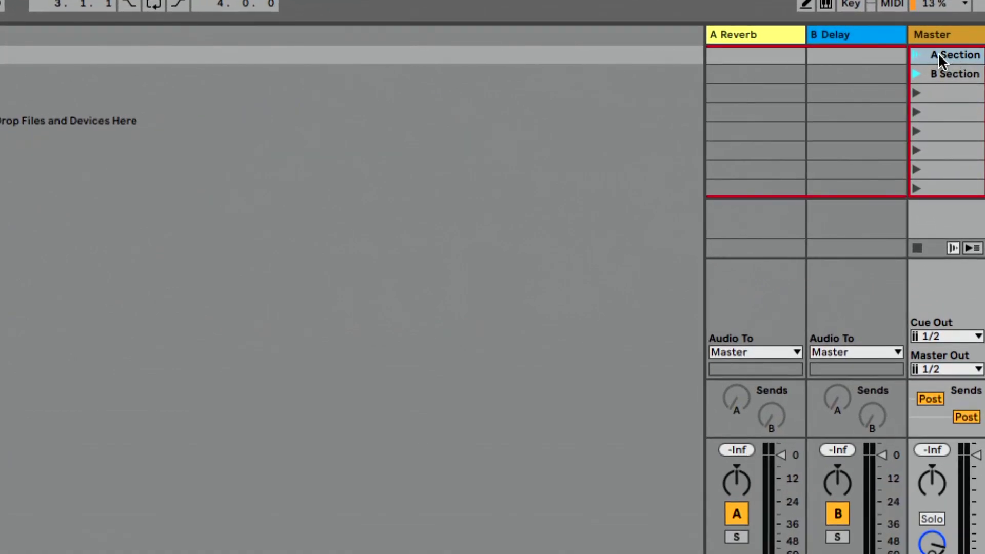
pyautogui.click(918, 55)
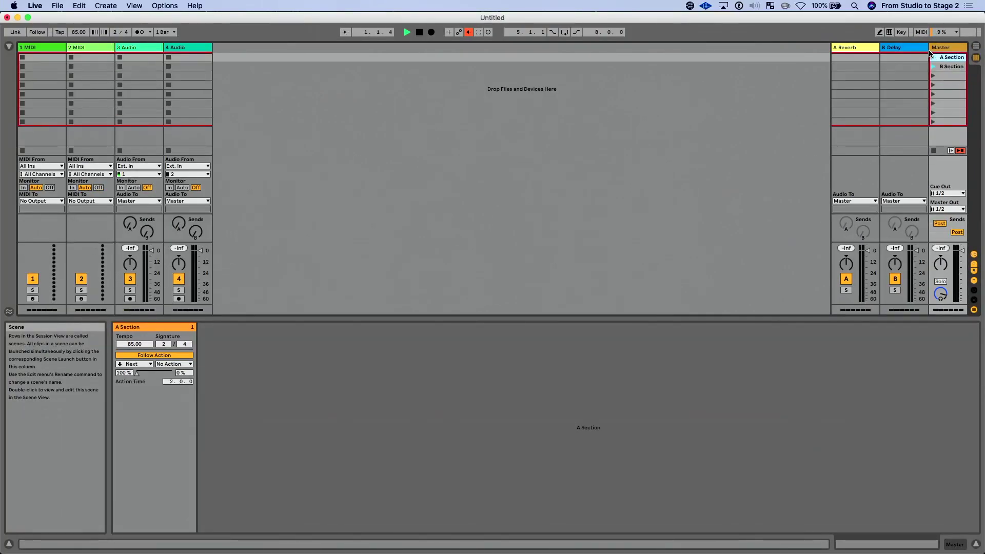
pyautogui.press('space')
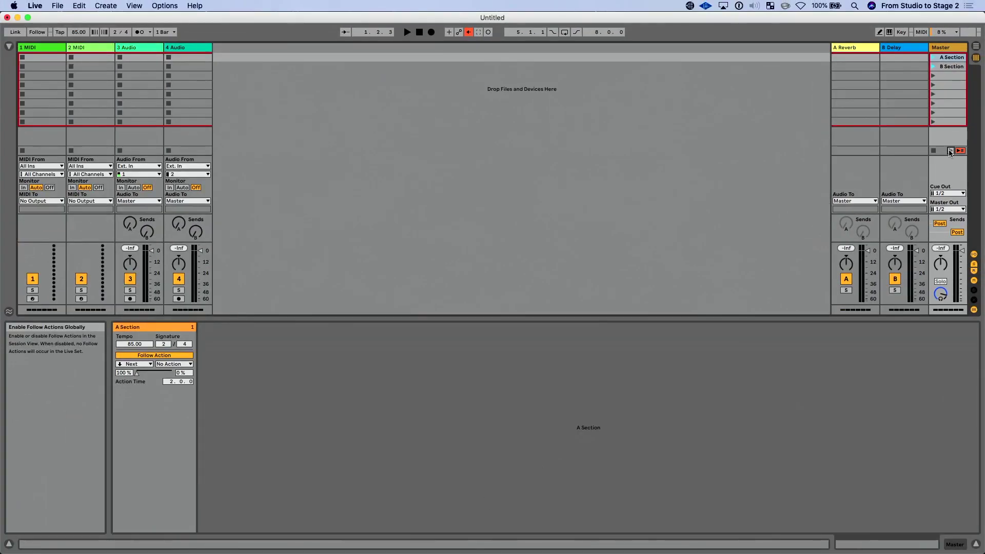
pyautogui.click(954, 151)
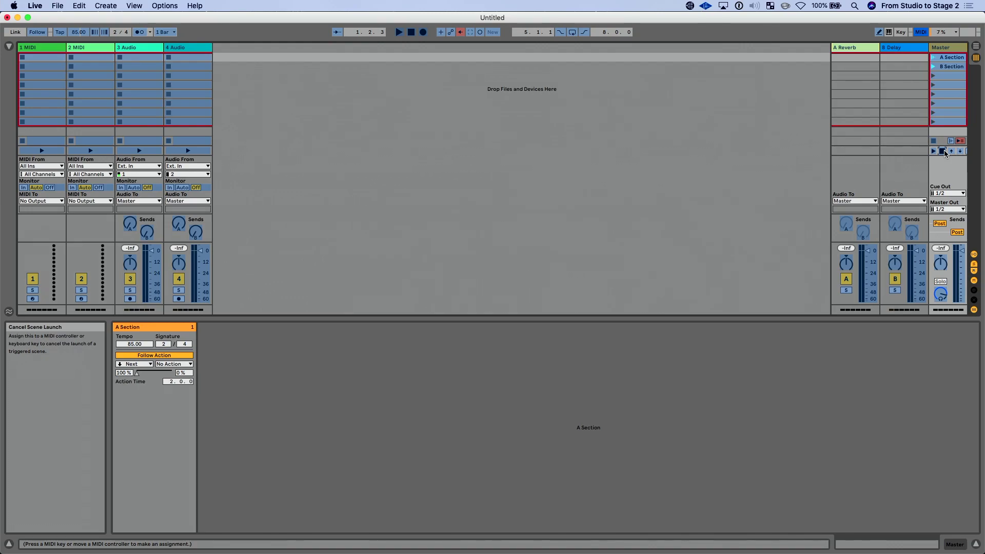
pyautogui.press('super+m')
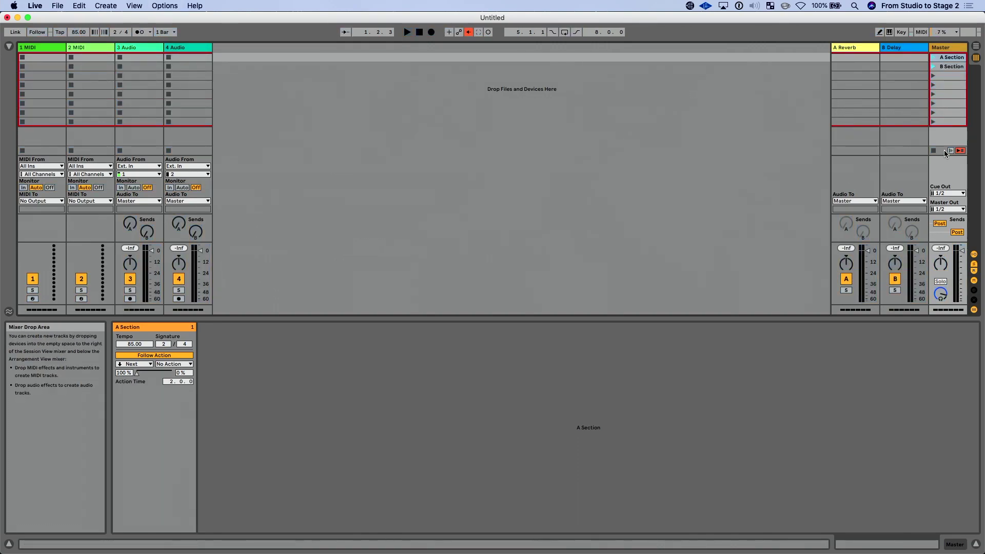
# Create empty MIDI clips in all eight slots of track 2.
pyautogui.click(97, 58)
pyautogui.doubleClick(97, 57)
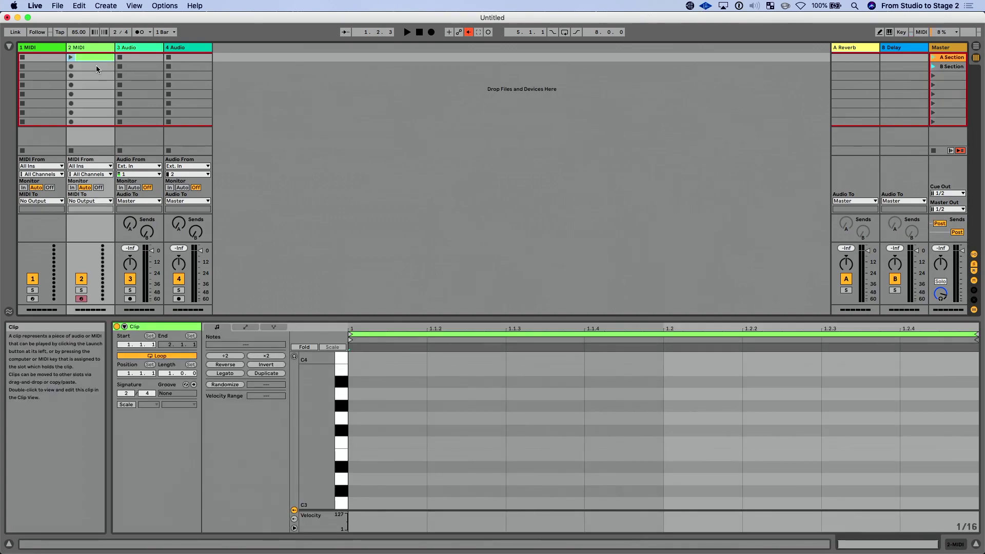
pyautogui.doubleClick(97, 67)
pyautogui.doubleClick(97, 76)
pyautogui.doubleClick(96, 85)
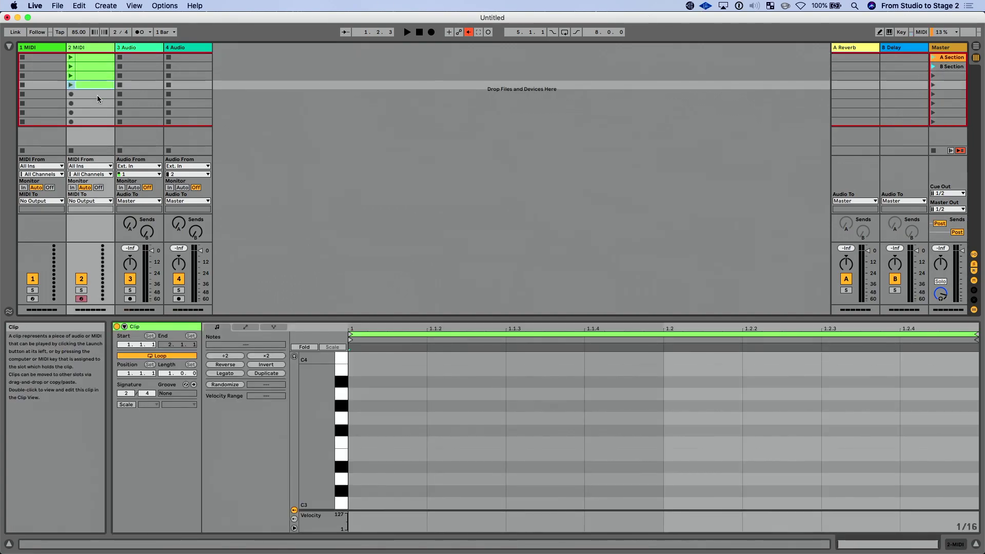
pyautogui.doubleClick(97, 95)
pyautogui.doubleClick(98, 104)
pyautogui.doubleClick(100, 113)
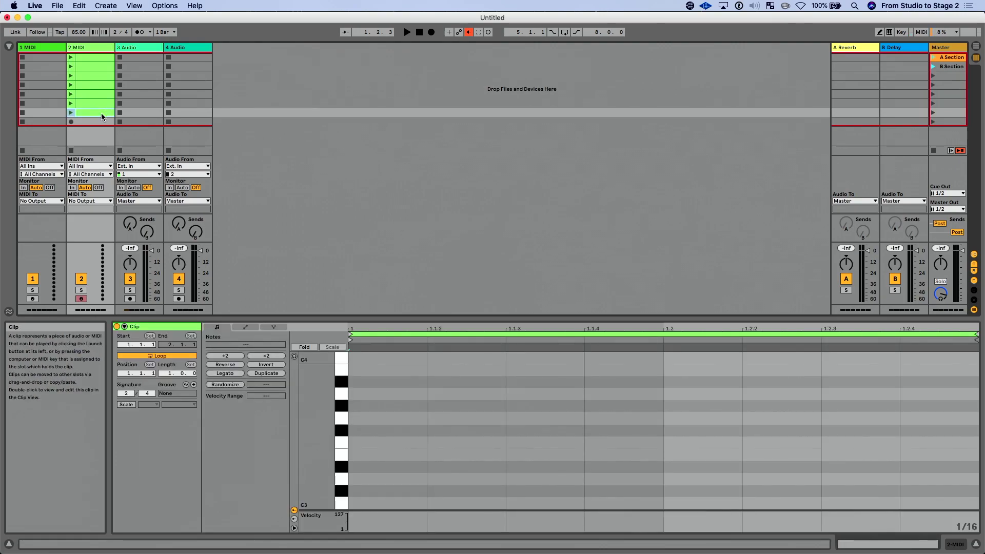
pyautogui.doubleClick(102, 121)
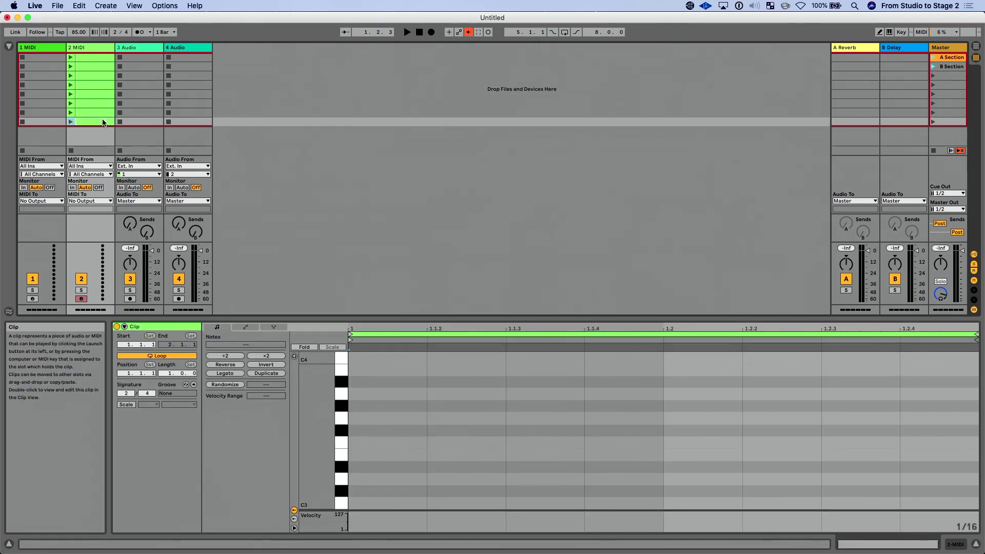
# Select all eight track 2 clips and rename them 'Song 1'.
pyautogui.click(103, 57)
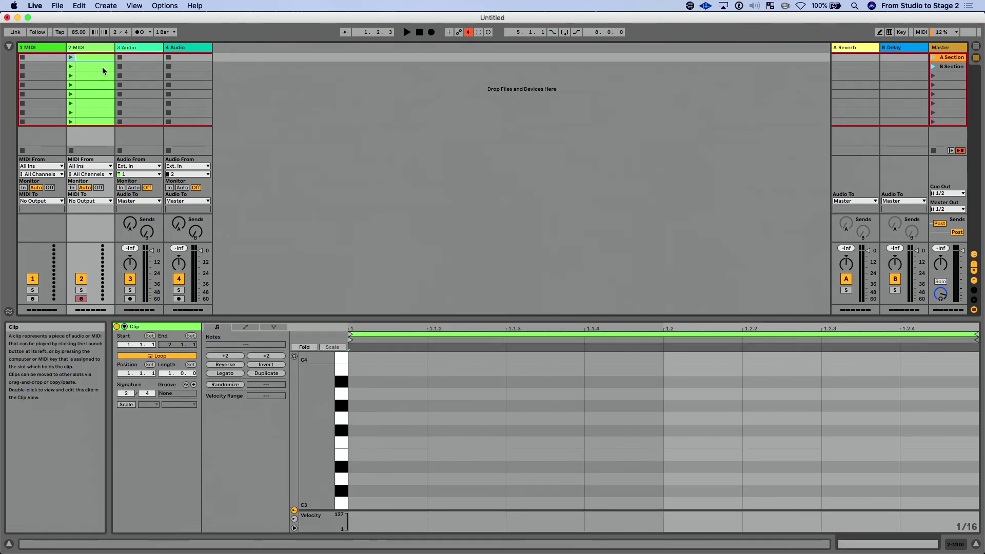
pyautogui.keyDown('shift'); pyautogui.click(108, 124); pyautogui.keyUp('shift')
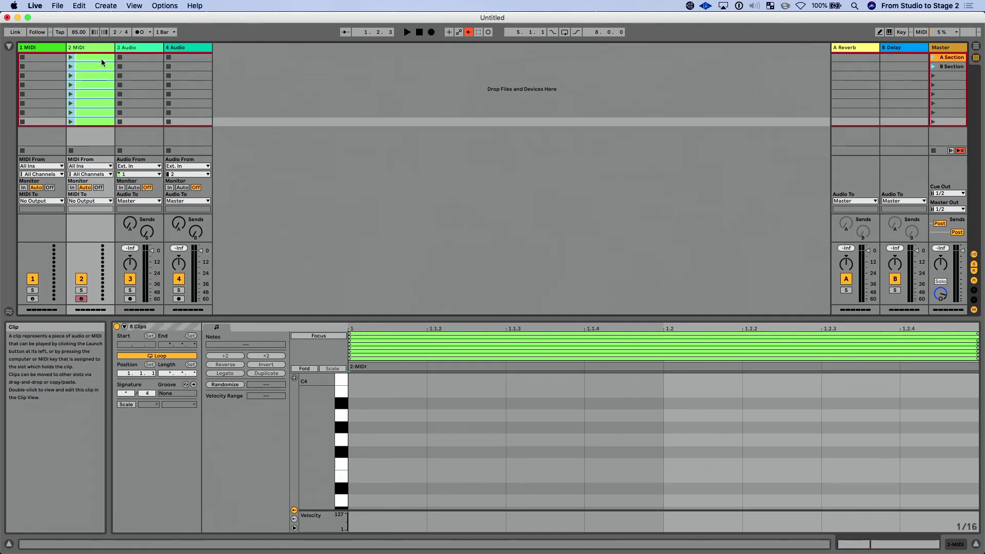
pyautogui.press('super+r')
pyautogui.write('Ver')
pyautogui.press('BackSpace')
pyautogui.press('BackSpace')
pyautogui.press('BackSpace')
pyautogui.write('Song 1')
pyautogui.press('Return')
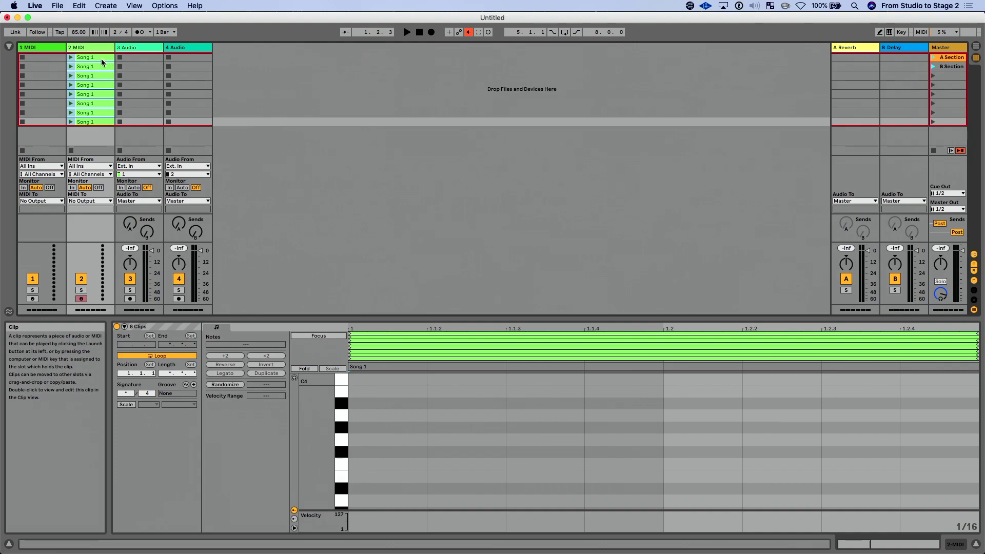
# Launch the row 4 Song 1 clip, toggle MIDI Map Mode, then stop all clips and the transport.
pyautogui.click(223, 94)
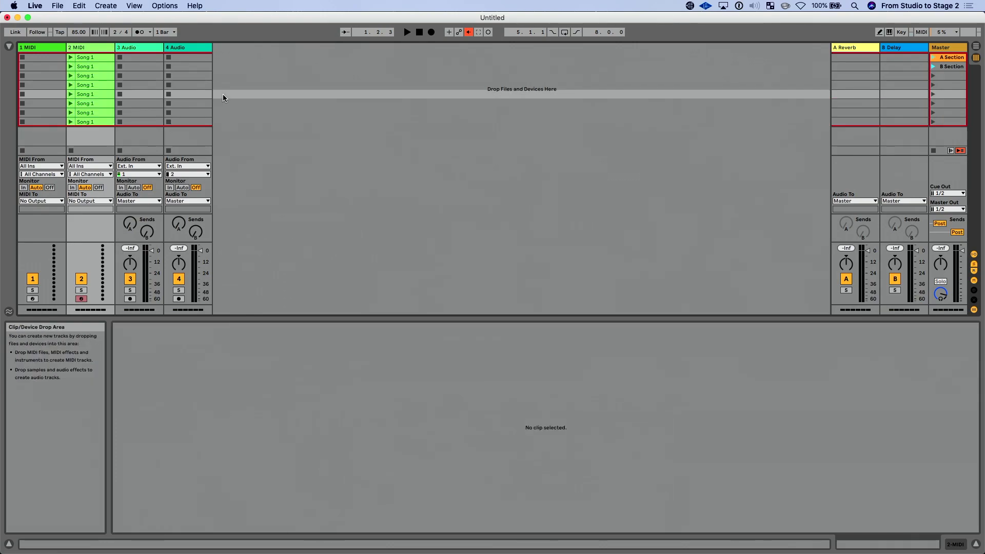
pyautogui.click(71, 85)
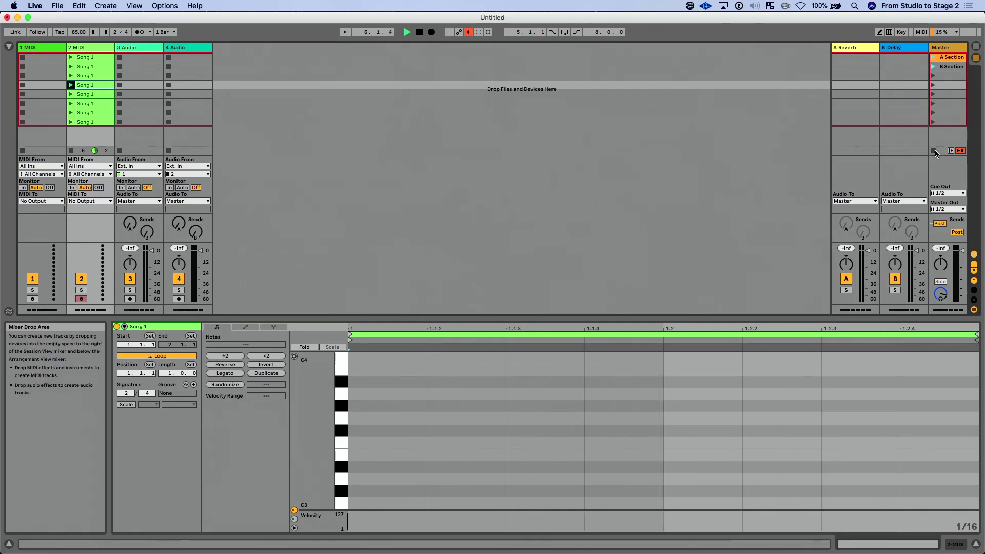
pyautogui.press('super+m')
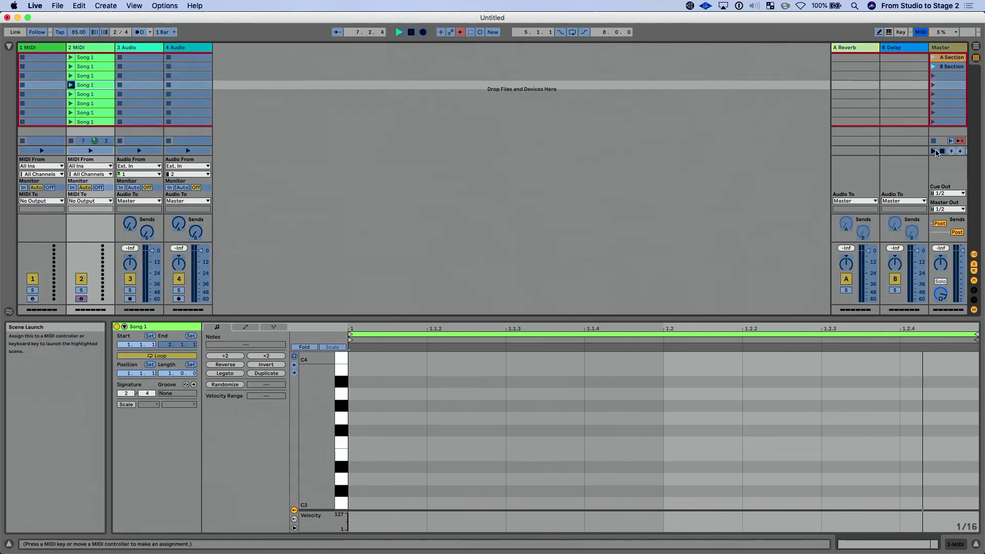
pyautogui.press('super+m')
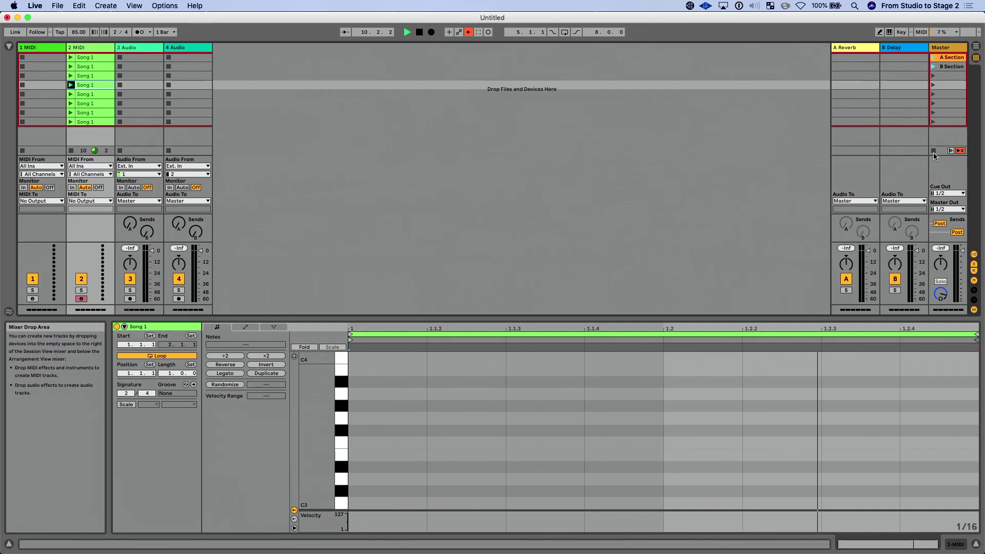
pyautogui.click(934, 152)
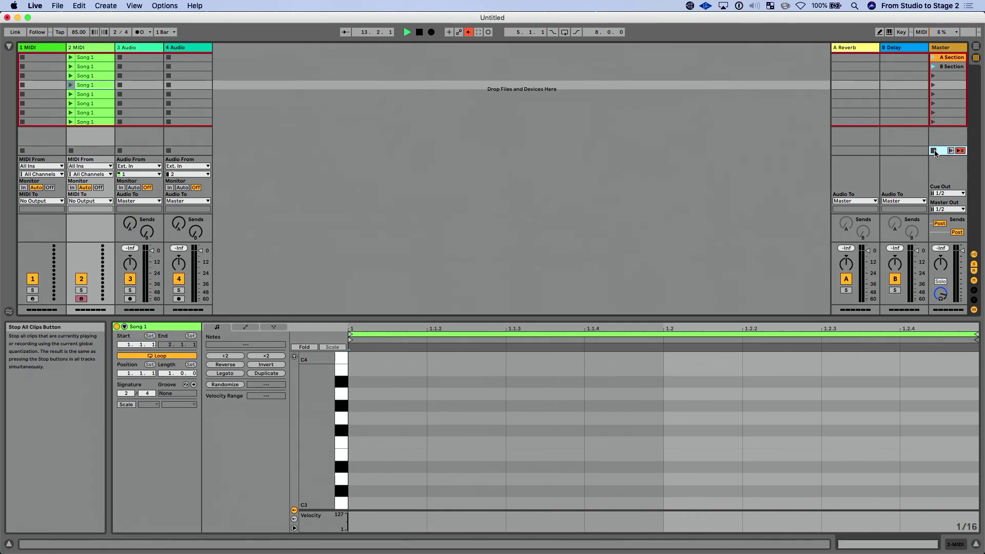
pyautogui.press('space')
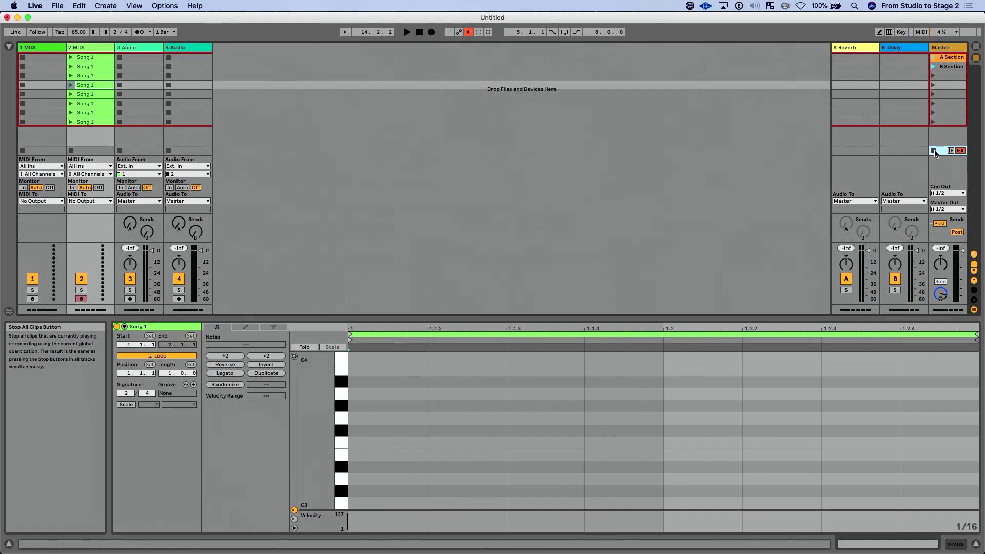